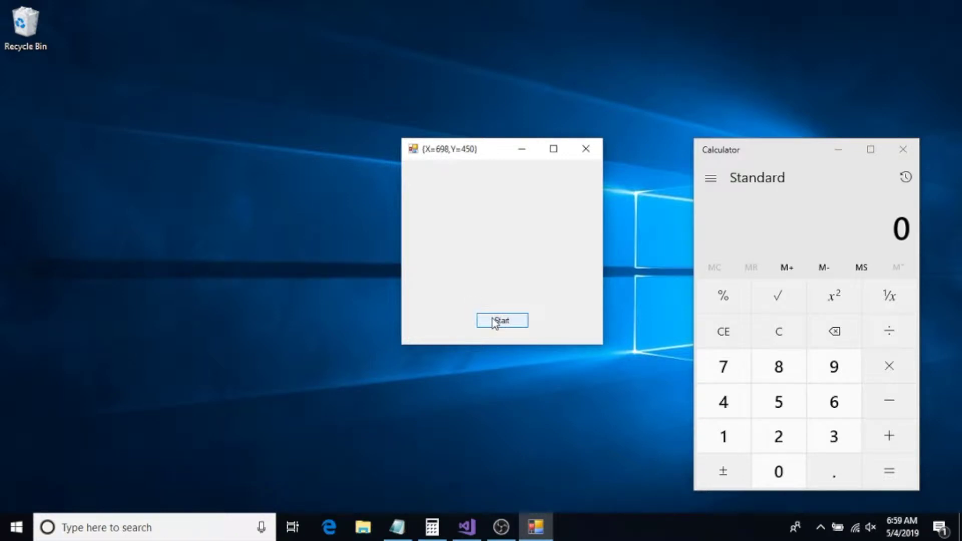
Enter 2 + 3 = in Windows Calculator so the display reads 5.
click(495, 323)
click(775, 434)
click(888, 433)
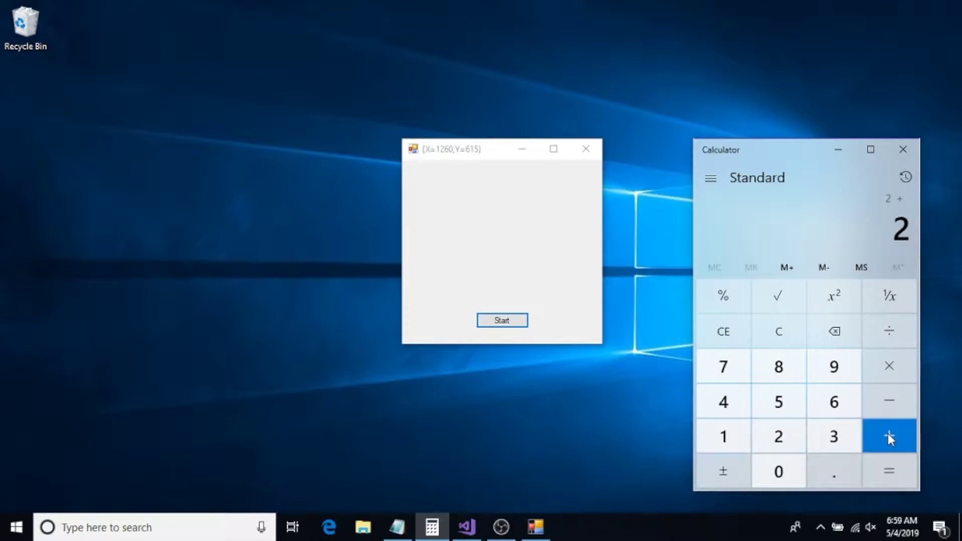
click(832, 434)
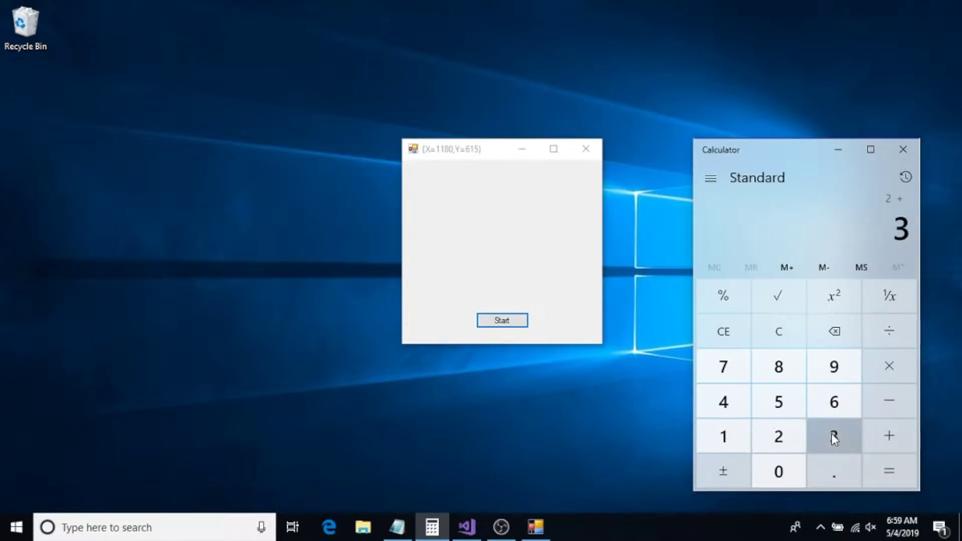
click(888, 472)
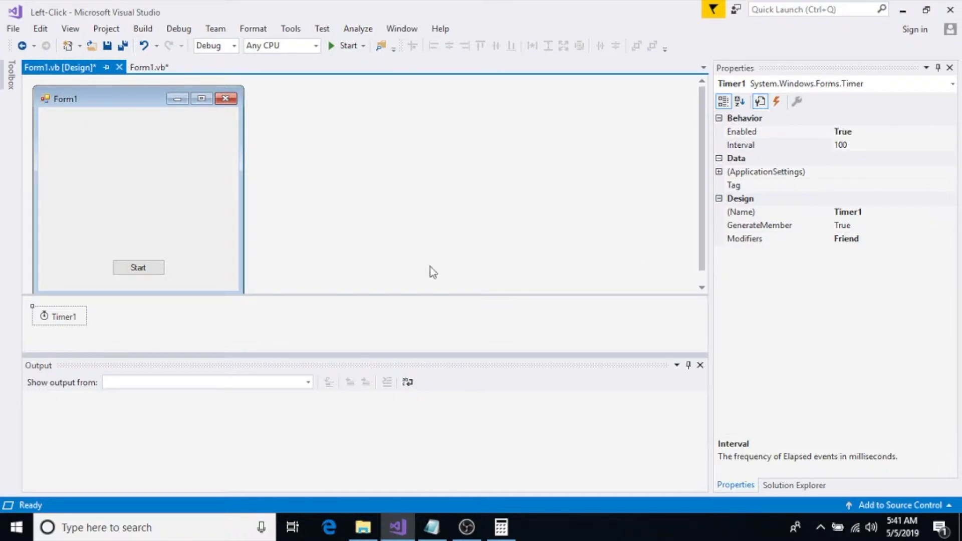
Have Timer1_Tick set Me.Text to MousePosition.ToString, run the app, and bring up Calculator.
double_click(70, 313)
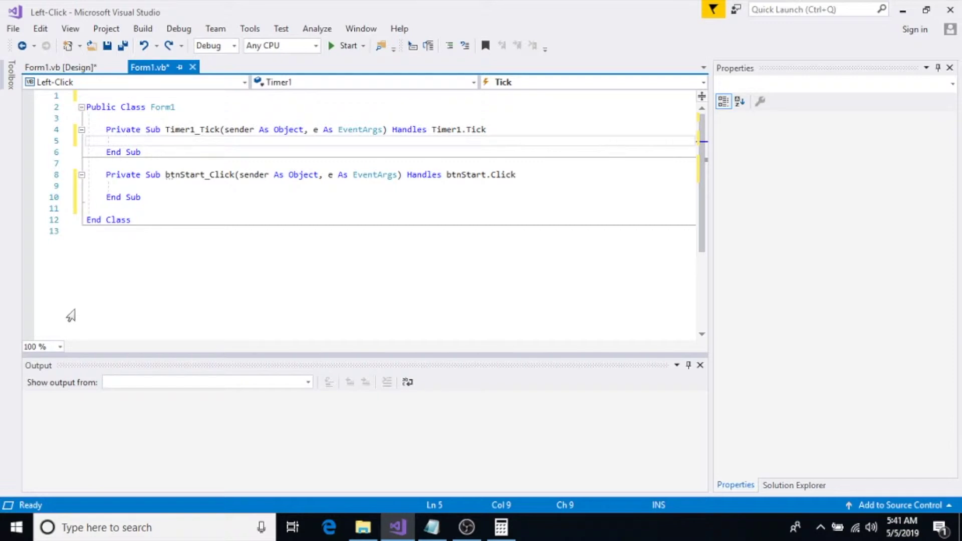
text(Me.Text = MousePosition.ToString)
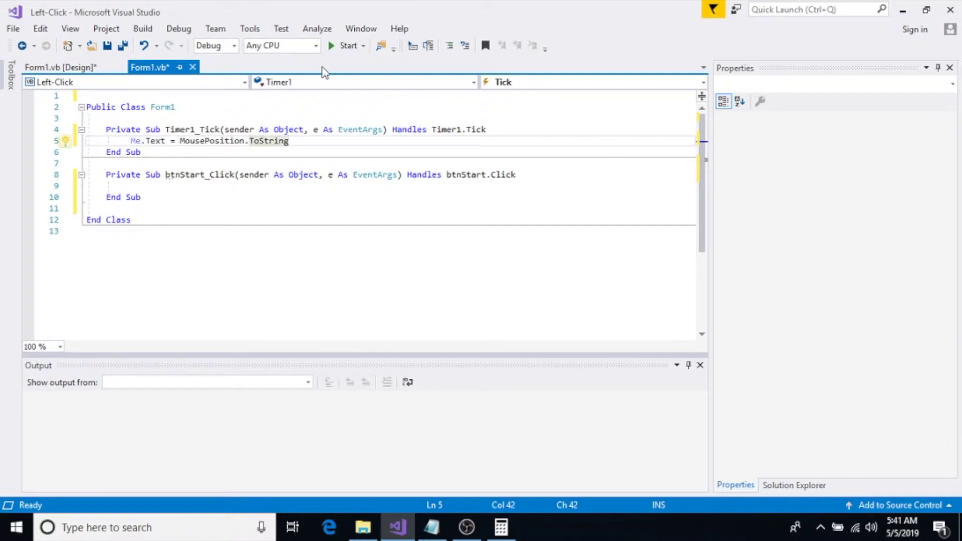
click(342, 47)
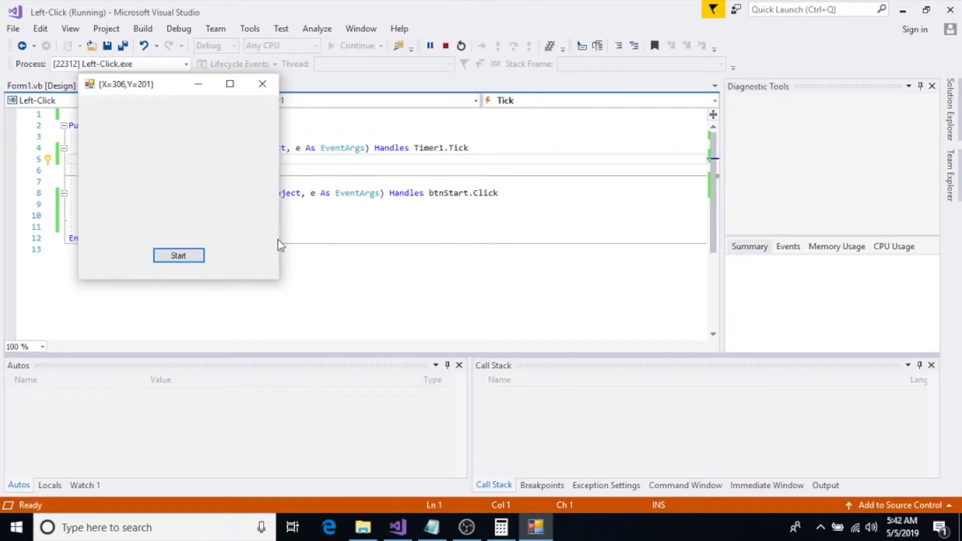
click(502, 526)
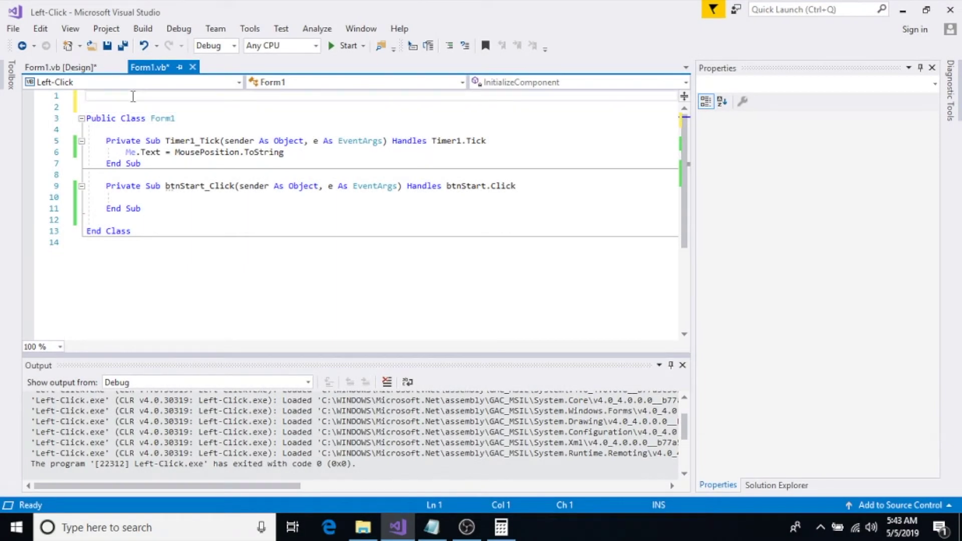
text(Imports System.Threading)
Add Imports System.Threading, the MOUSEEVENTF left-button constants and the user32 mouse_event declaration.
key(Return)
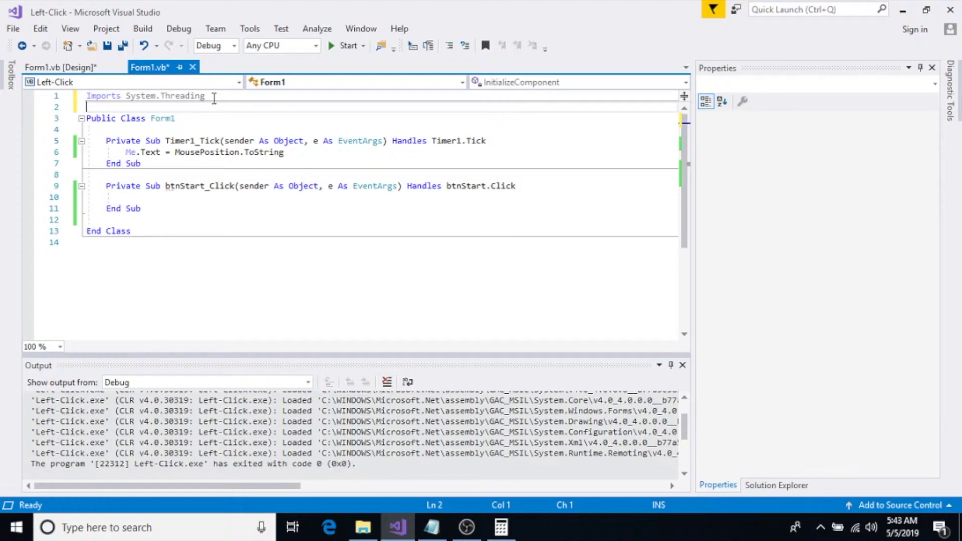
click(187, 118)
key(Return)
key(Return)
text(Const MOUSEEVENTF_LEFTDOWN As UInteger = &H2 Const MOUSEEVENTF_LEFTUP As UInteger = &H4)
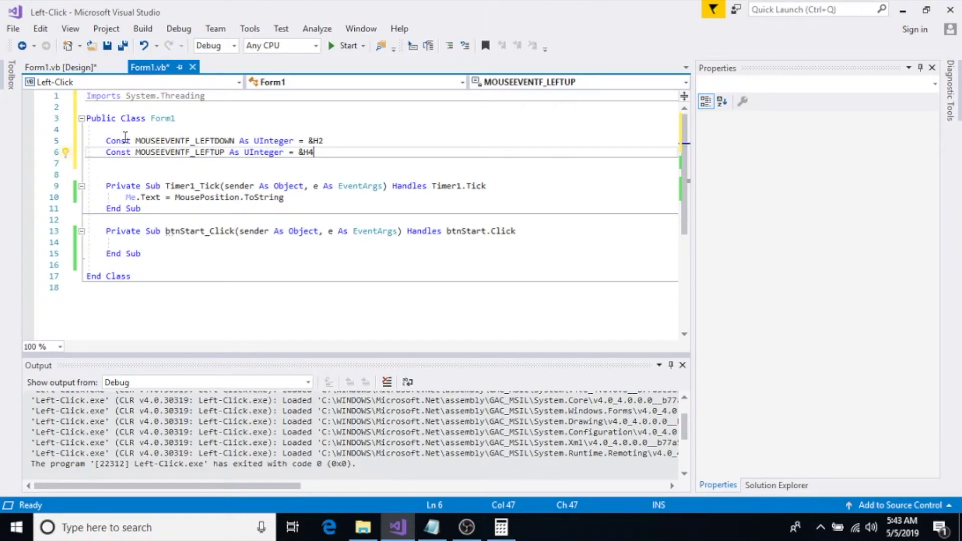
key(Return)
key(Return)
text(Public Declare Sub mouse_event Lib "user32" (ByVal dwFlags As UInteger, ByVal dx As UInteger, ByVal dy As UInteger,                                                          ByVal dwData As UInteger, ByVal dwExtraInfo As Integer))
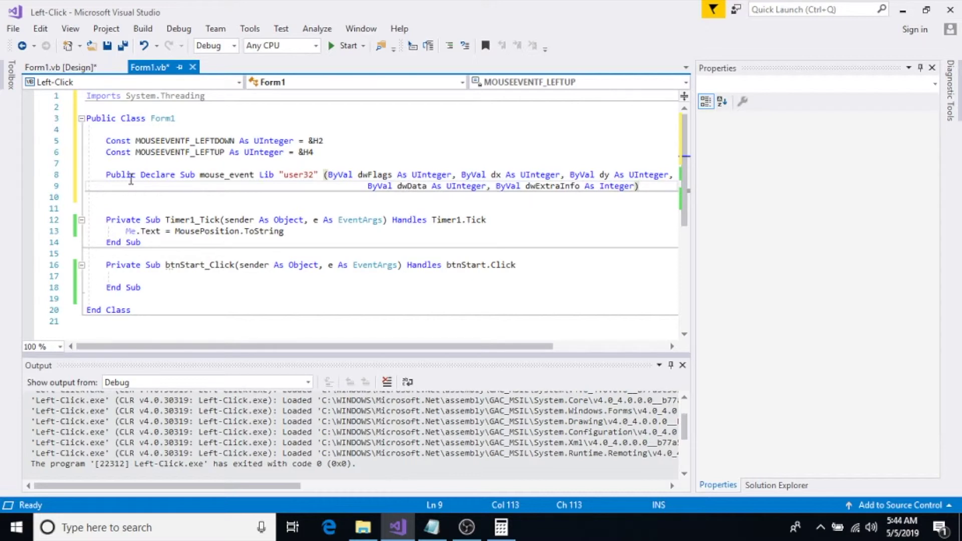
Add the LeftClick sub below the Start click handler.
click(164, 288)
key(Return)
key(Return)
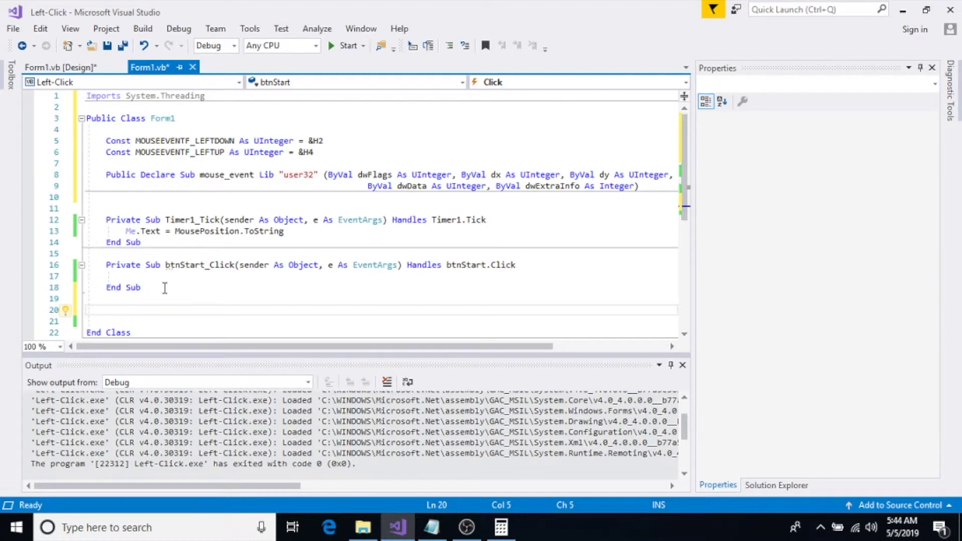
text(Public Sub LeftClick()         mouse_event(MOUSEEVENTF_LEFTDOWN, 0, 0, 0, 0)         Thread.Sleep(100)         mouse_event(MOUSEEVENTF_LEFTUP, 0, 0, 0, 0)     End Sub)
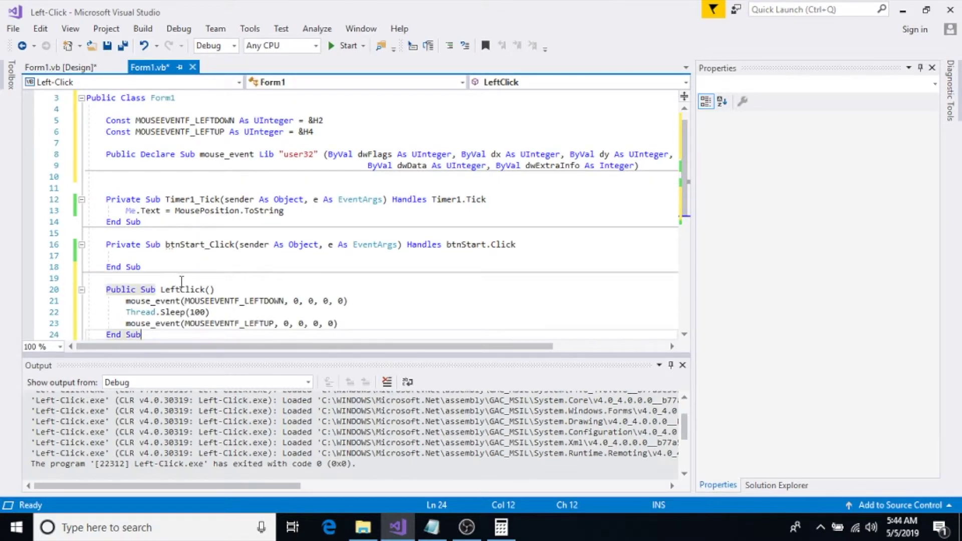
scroll(181, 282, down, 1)
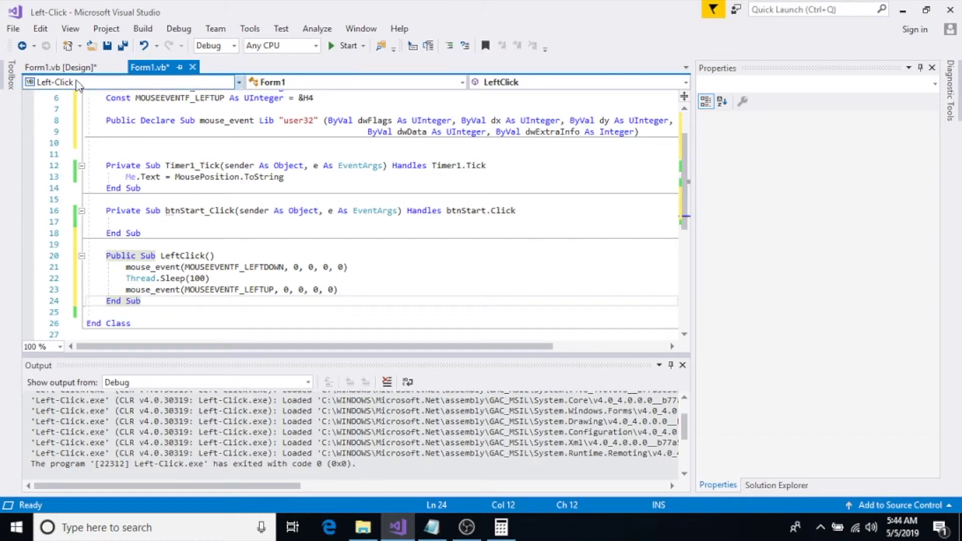
click(59, 67)
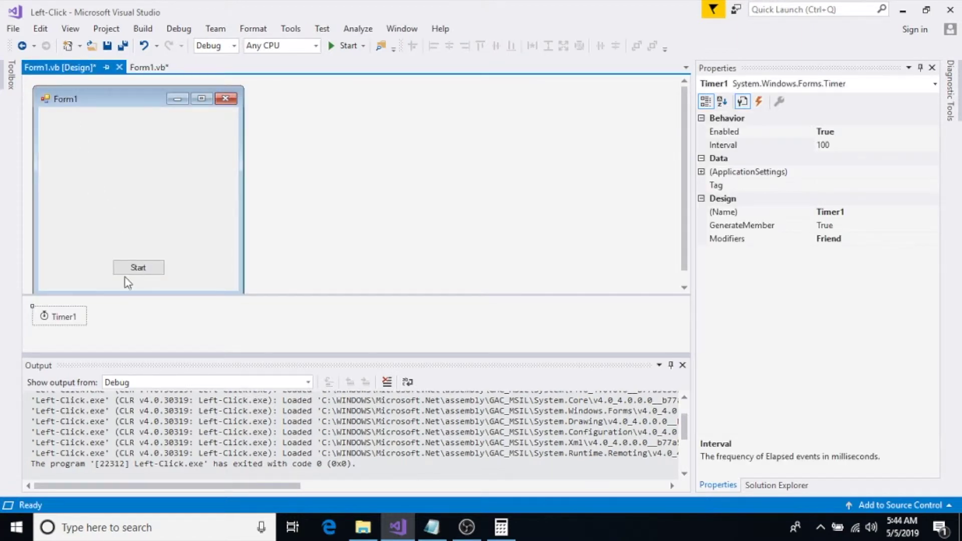
Fill btnStart_Click with the cursor-position and LeftClick sequence for 2, +, 3, =, then run.
click(138, 267)
double_click(137, 267)
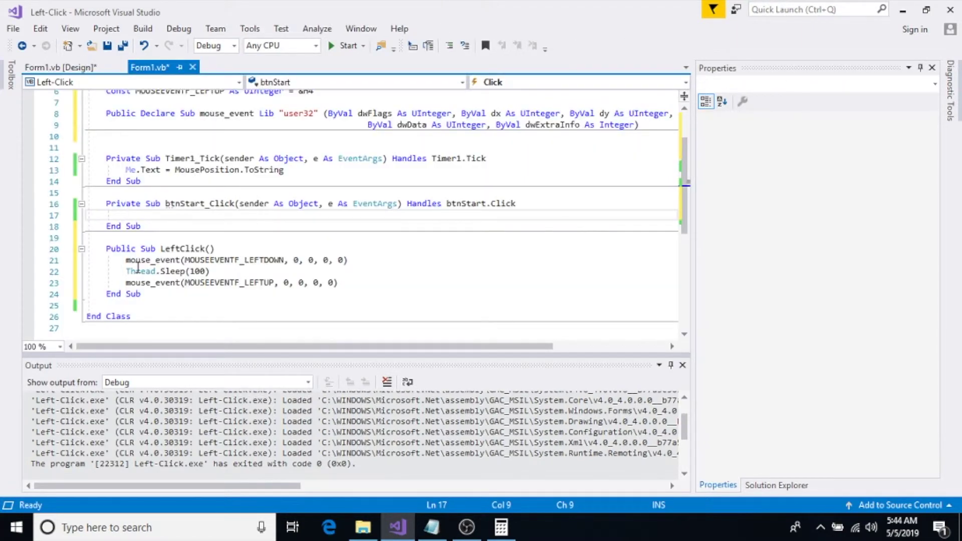
text(Me.SendToBack()         Thread.Sleep(2000) 'Wait 2 seconds to see clicks better in tutorial         Windows.Forms.Cursor.Position = New Point(1100, 615) ' 2 button         LeftClick()         Thread.Sleep(2000)         Windows.Forms.Cursor.Position = New Point(1260, 615) ' + button         LeftClick()         Thread.Sleep(2000)         Windows.Forms.Cursor.Position = New Point(1180, 615) ' 3 button         LeftClick()         Thread.Sleep(2000)         Windows.Forms.Cursor.Position = New Point(1260, 670) ' = button         LeftClick())
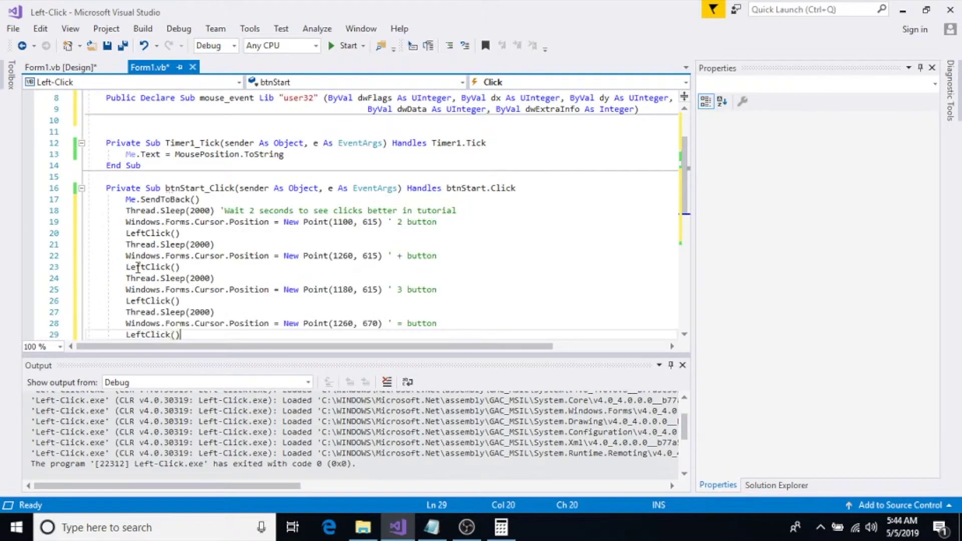
scroll(137, 267, down, 1)
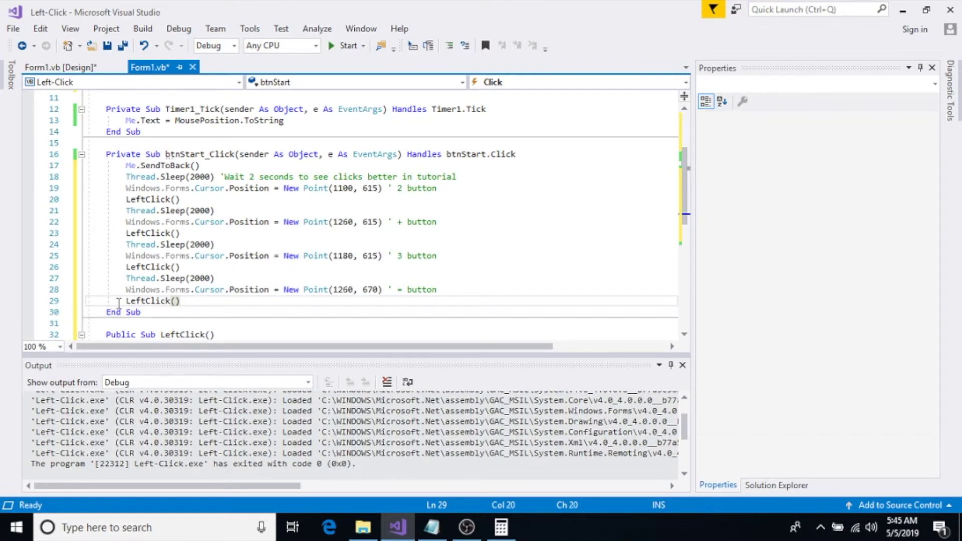
click(342, 46)
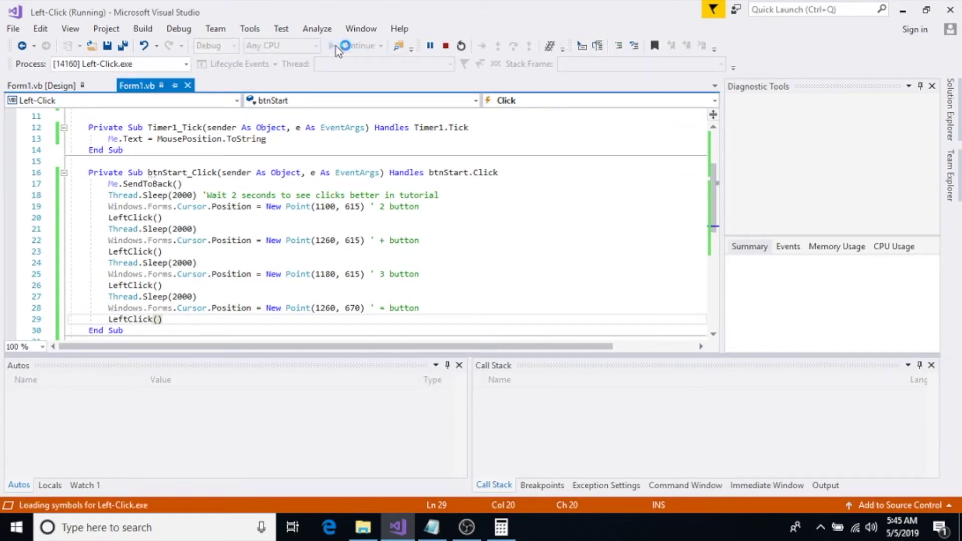
Centre the app window, bring up Calculator, and trigger the app's Start click sequence.
drag(124, 52, 433, 145)
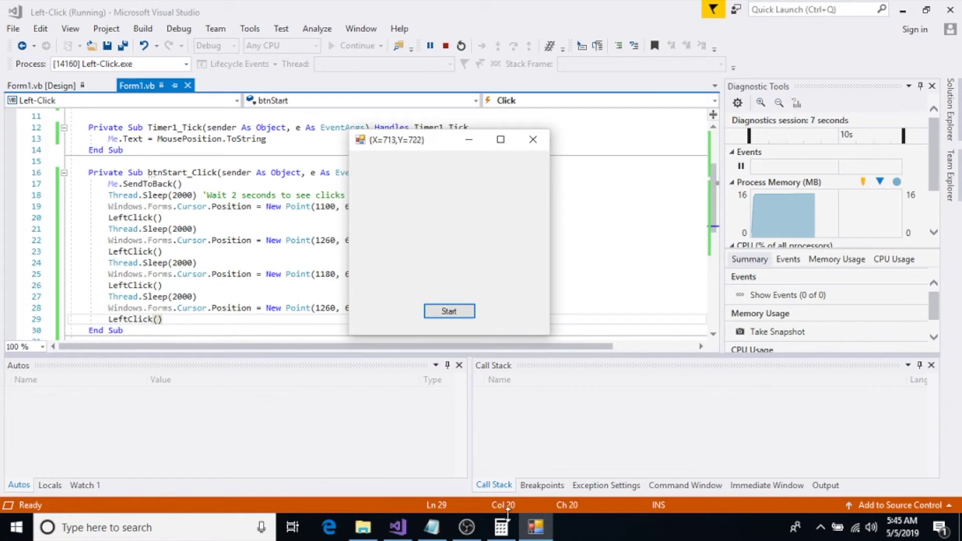
click(501, 528)
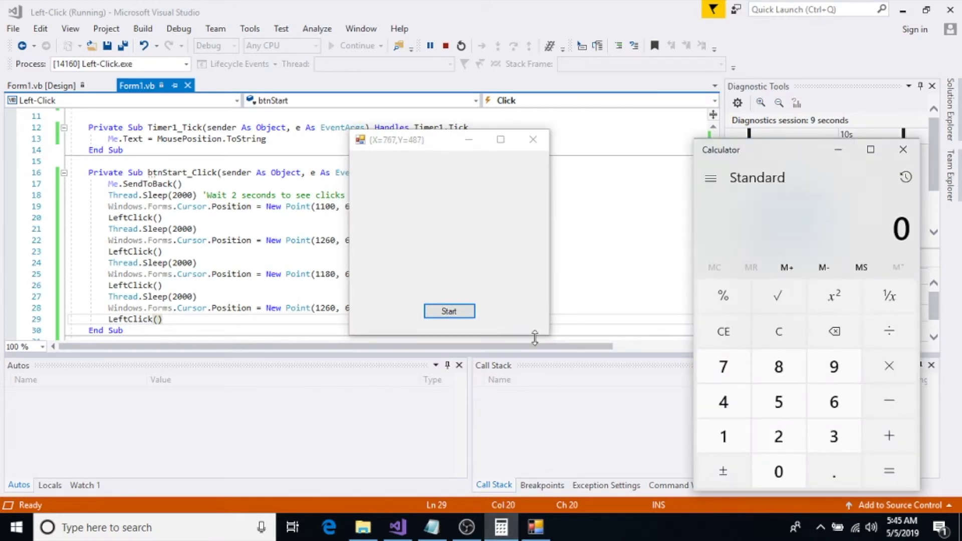
click(443, 280)
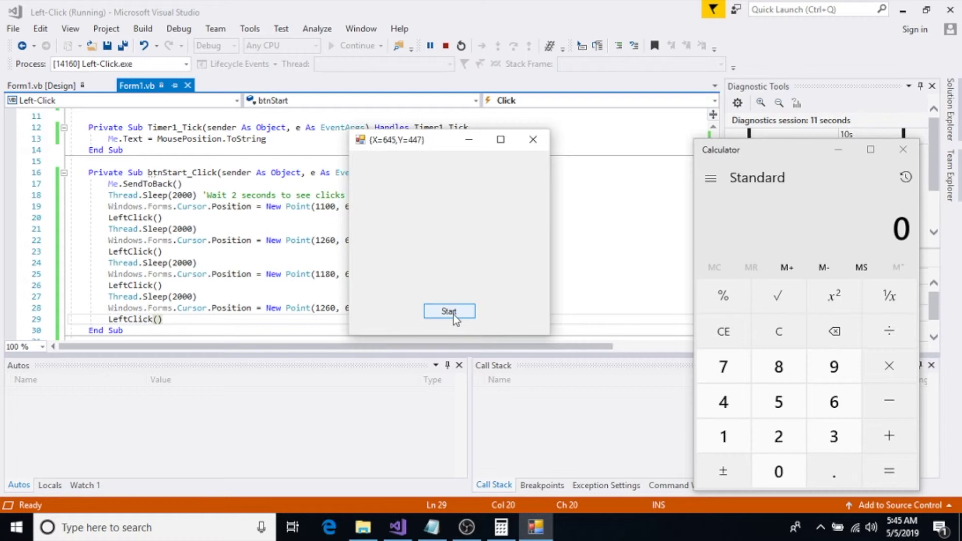
click(449, 312)
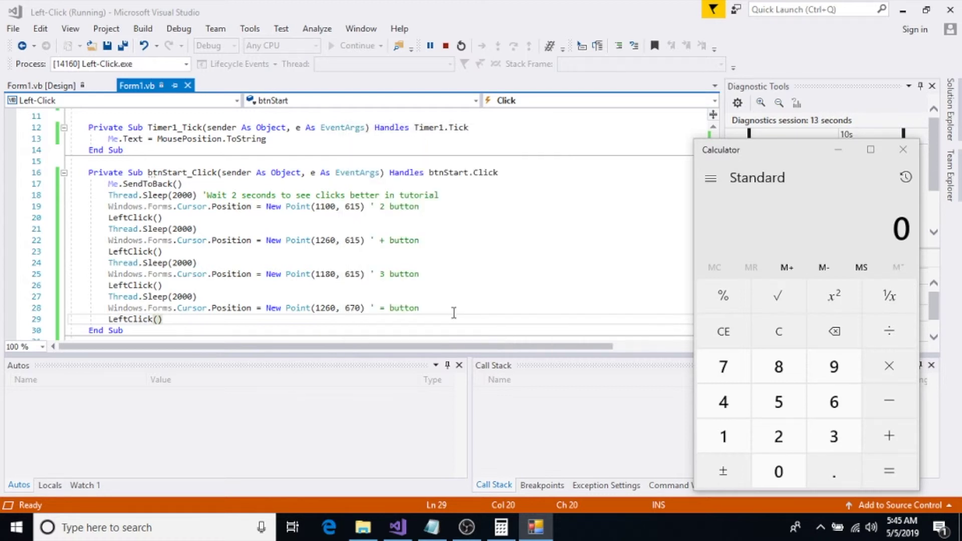